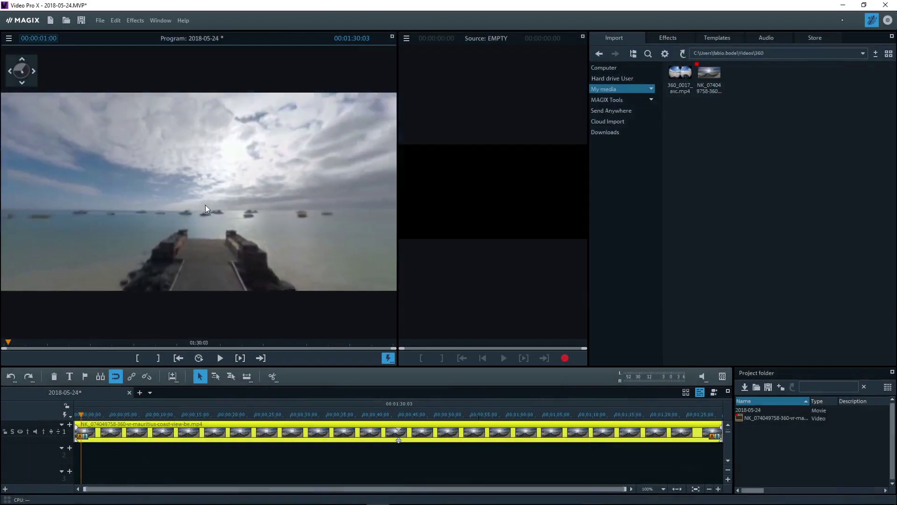
- Play the 360° beach video and pan from the sea to the beach and back to the pier
left_click_drag(206, 205, 182, 259)
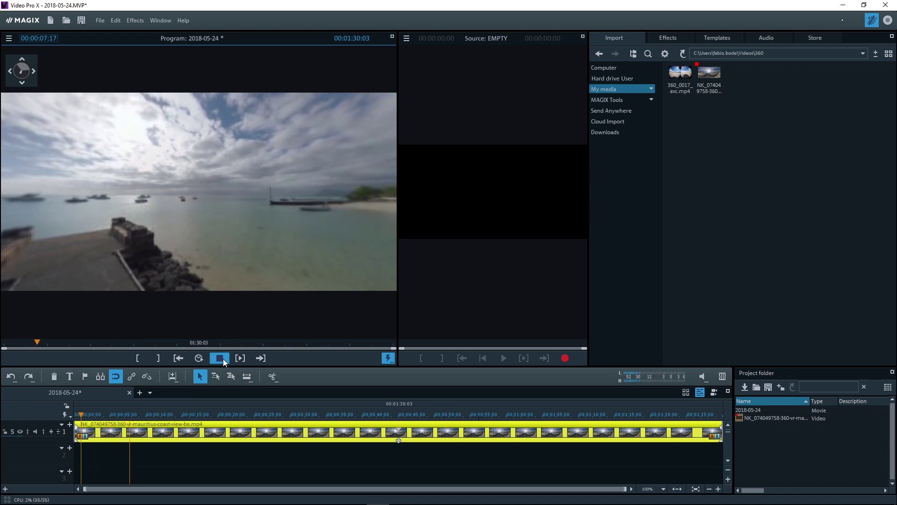
left_click(223, 358)
left_click_drag(221, 249, 206, 260)
left_click_drag(85, 204, 255, 229)
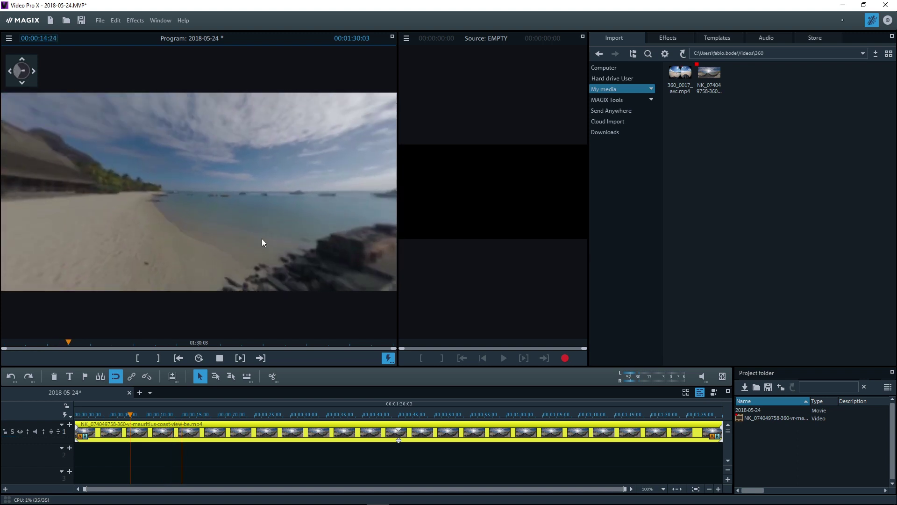
left_click_drag(330, 232, 167, 229)
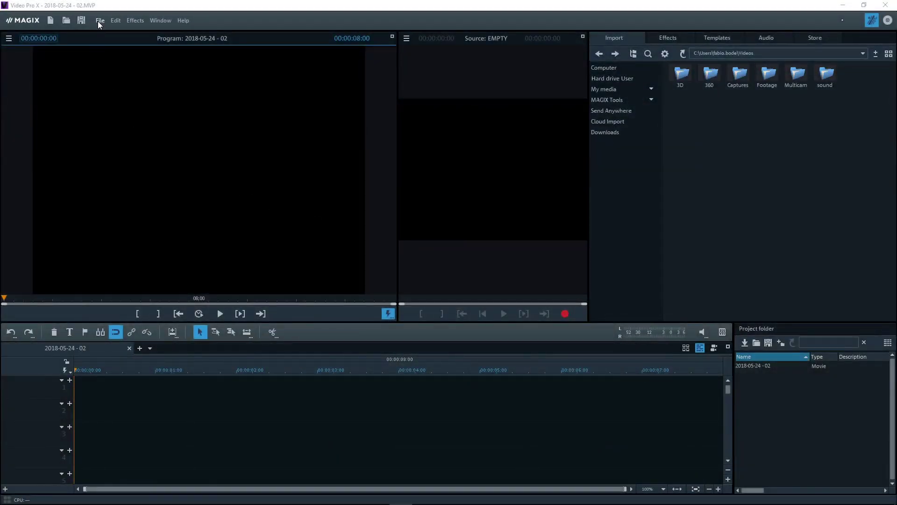
- Create a new project in 360° PAL 1920p format and accept the 360° preview display
left_click(99, 21)
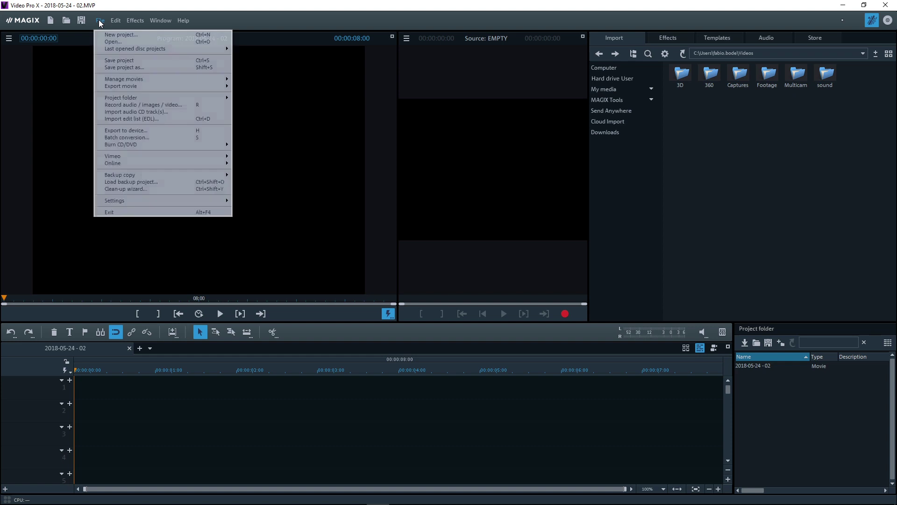
left_click(116, 35)
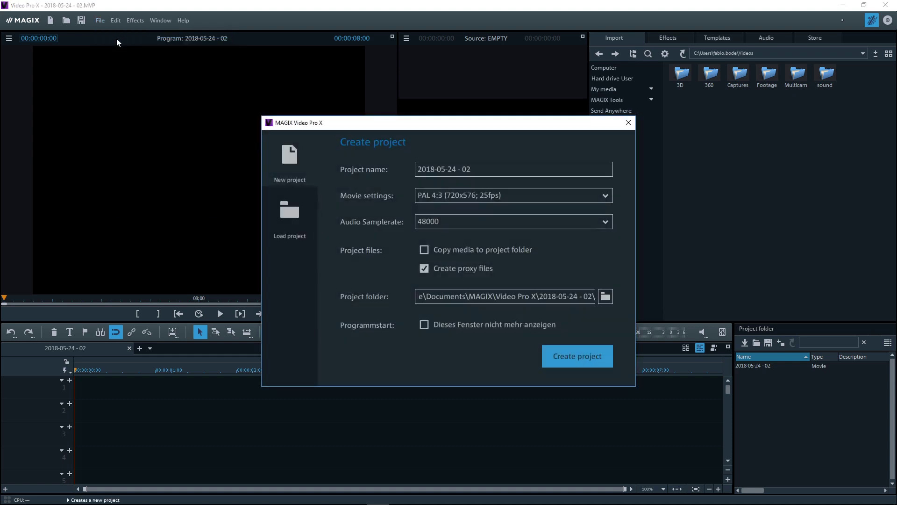
left_click(601, 197)
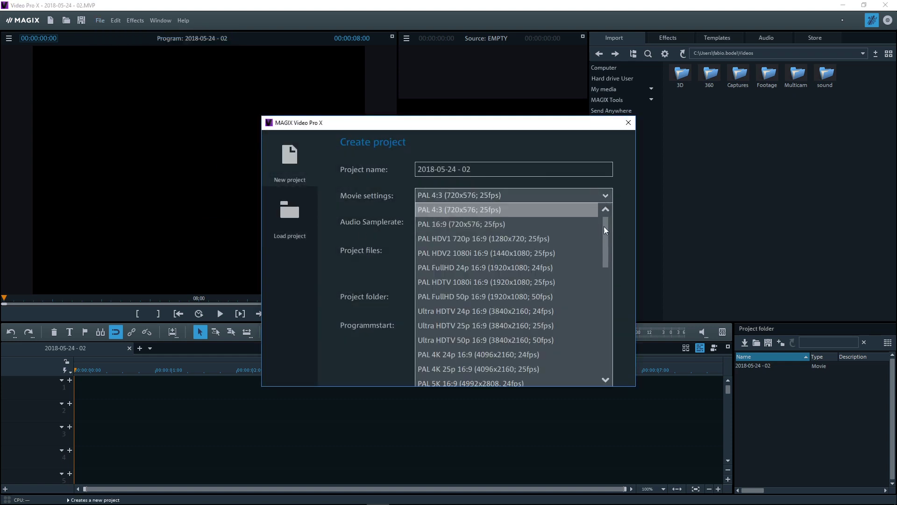
left_click_drag(604, 227, 603, 277)
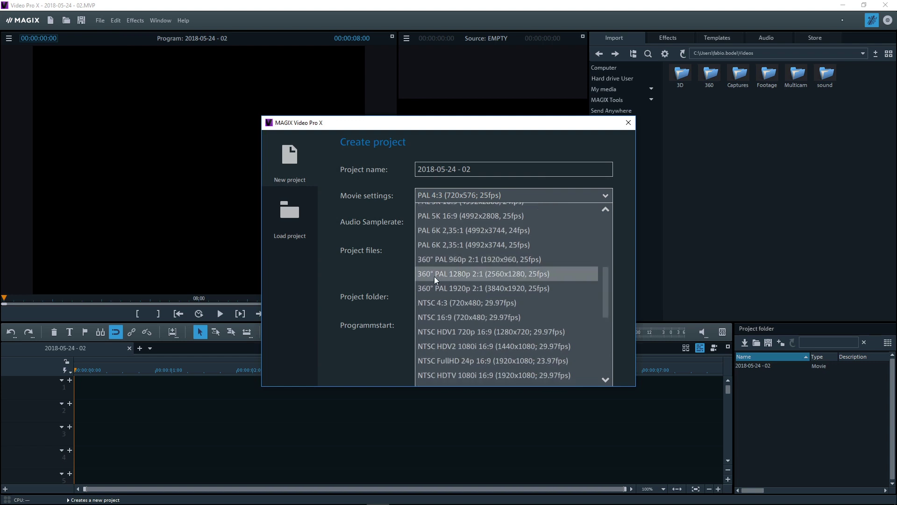
left_click(505, 286)
left_click(577, 358)
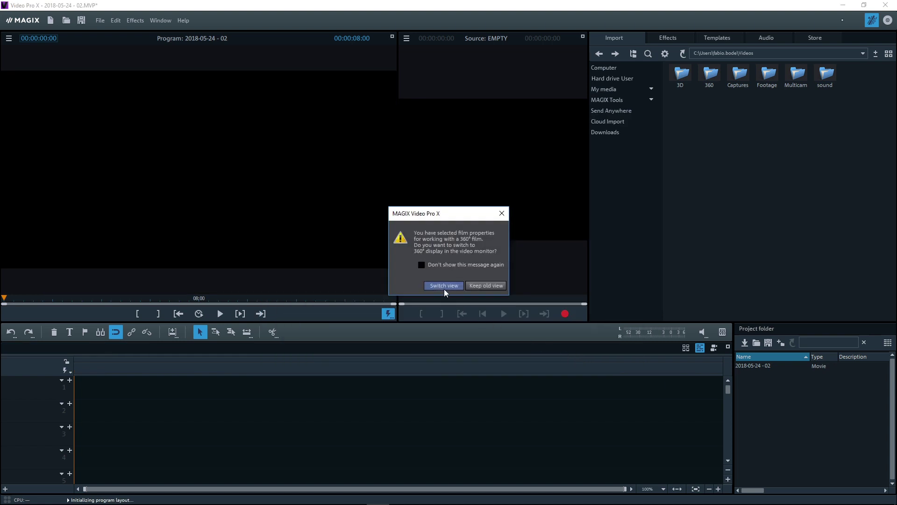
left_click(444, 289)
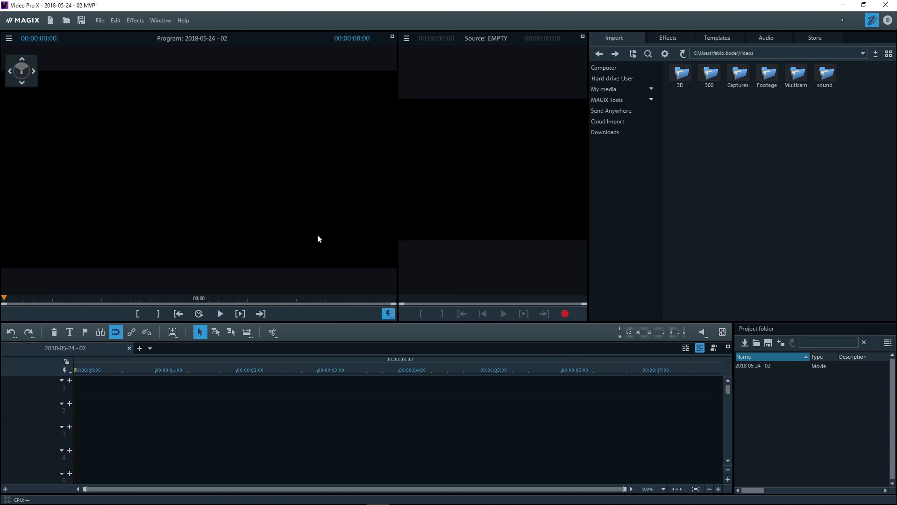
- Add 360_0017_avc.mp4 from the 360 folder to track 1 and show the Effects library
left_click(10, 39)
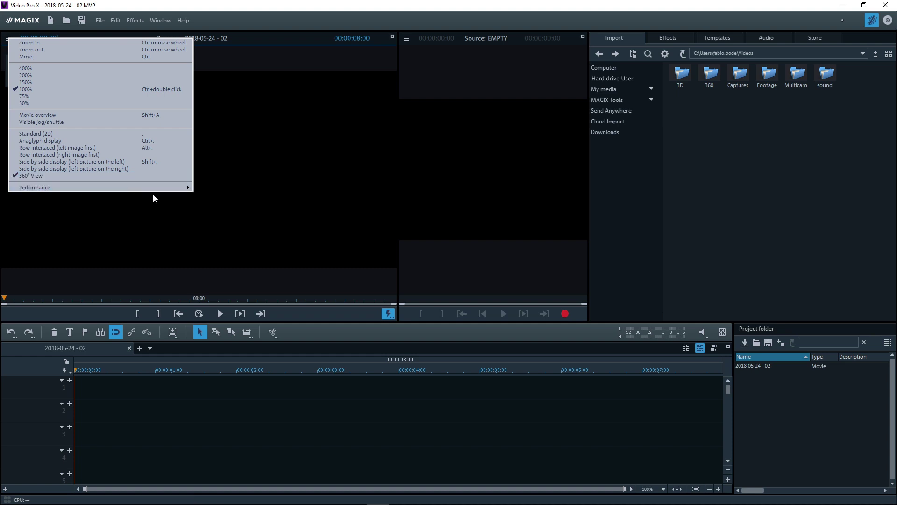
left_click(426, 206)
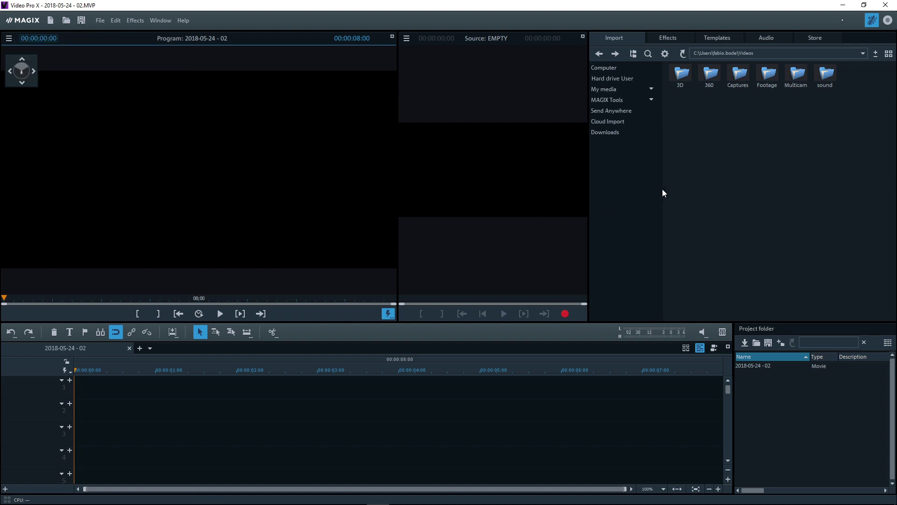
double_click(711, 79)
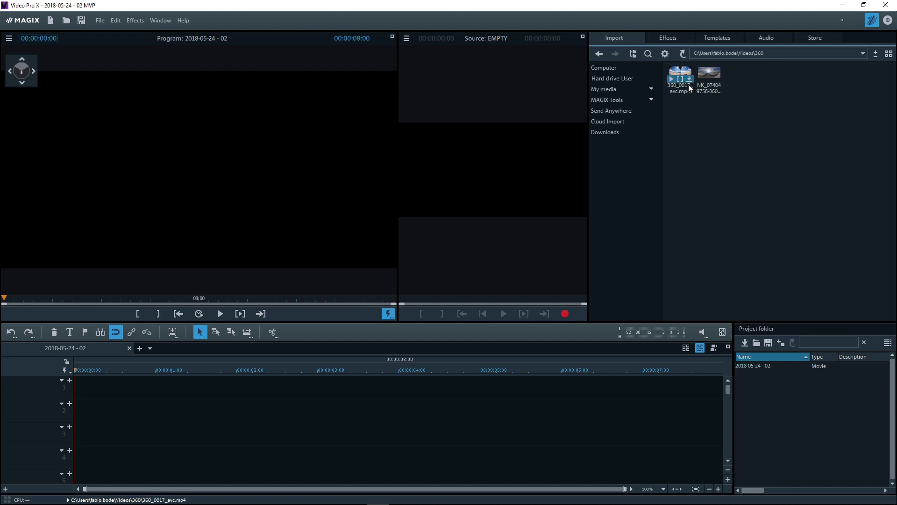
left_click(689, 79)
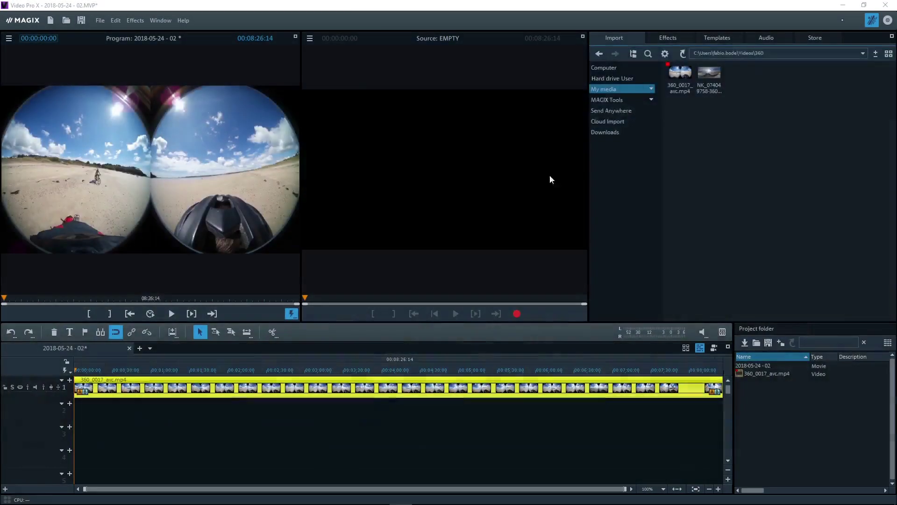
left_click(669, 38)
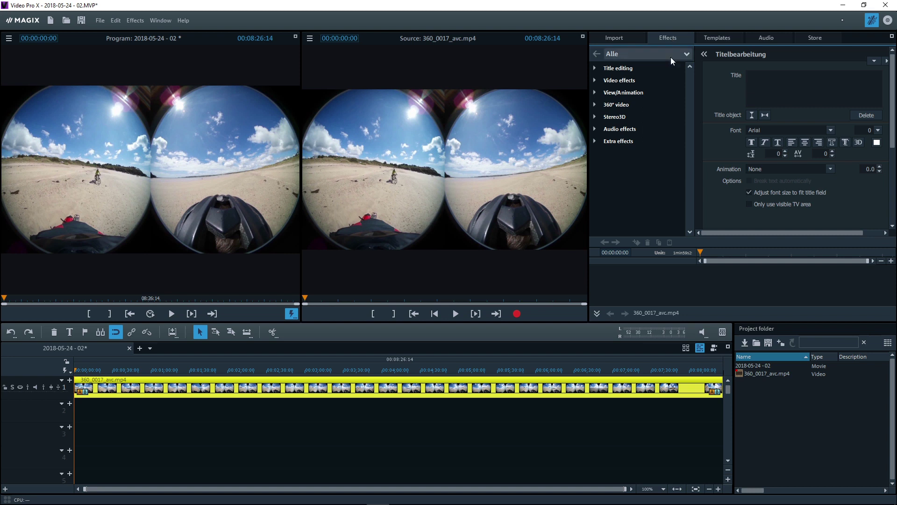
- Choose the 360° Stitching effect and set the preview to 360° View facing the cyclist
left_click(596, 104)
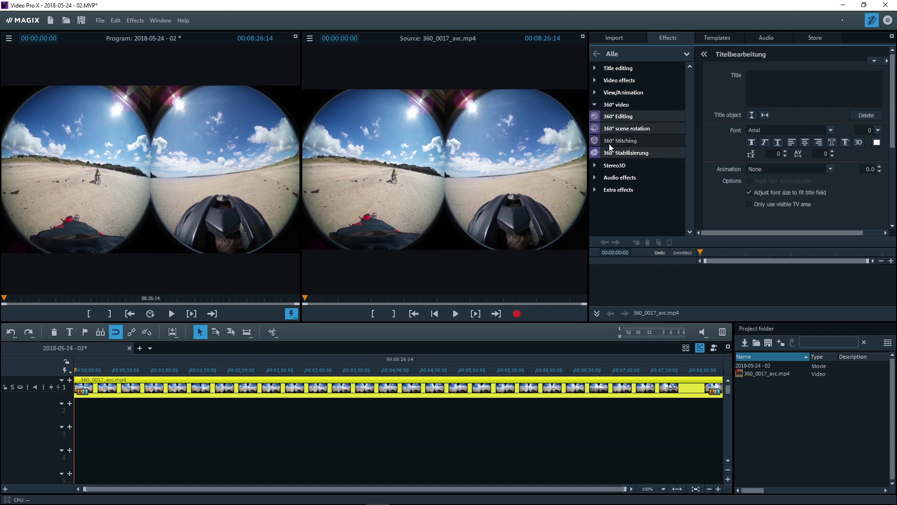
left_click(627, 146)
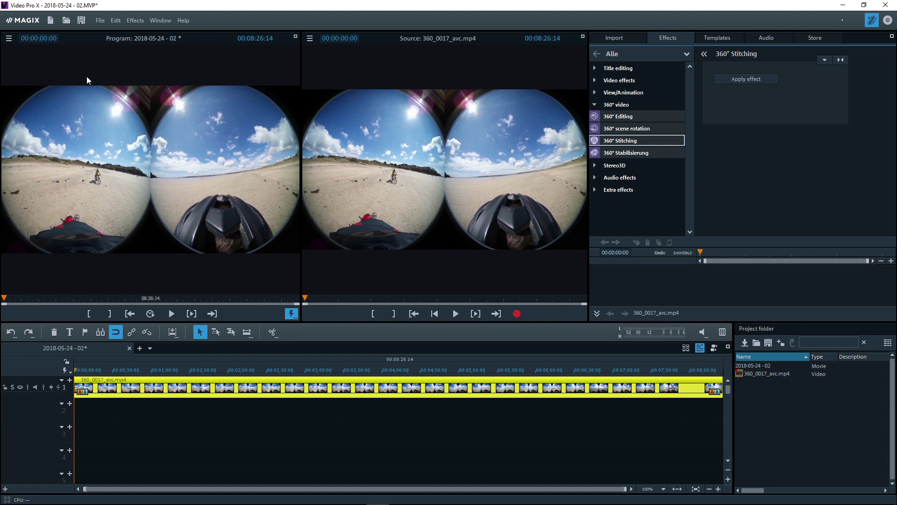
left_click(8, 38)
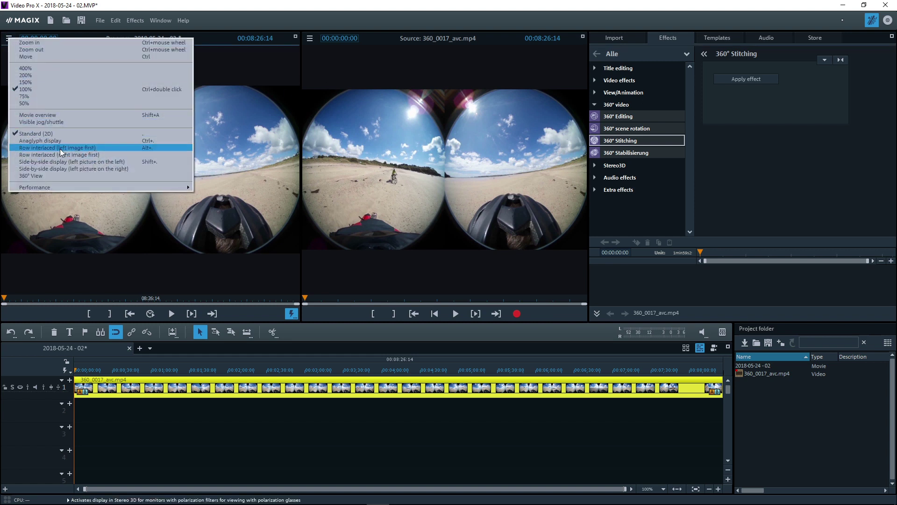
left_click(29, 176)
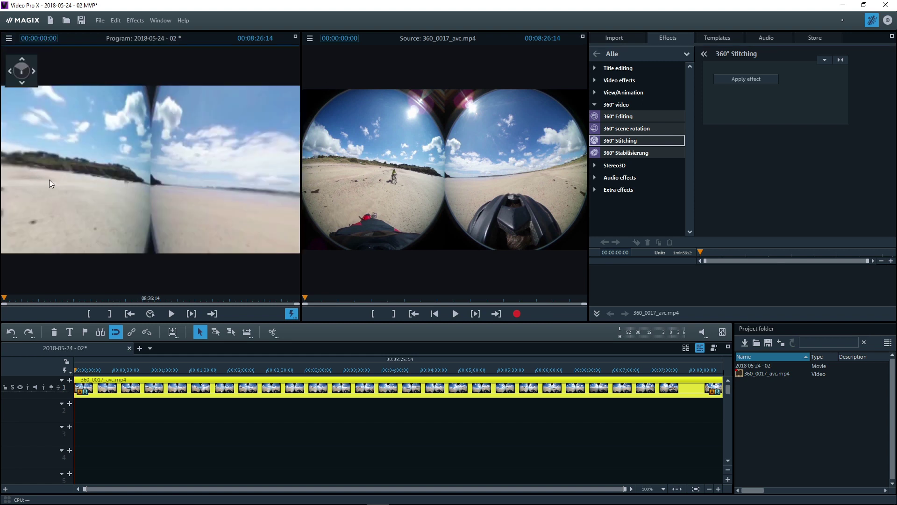
left_click_drag(145, 178, 262, 173)
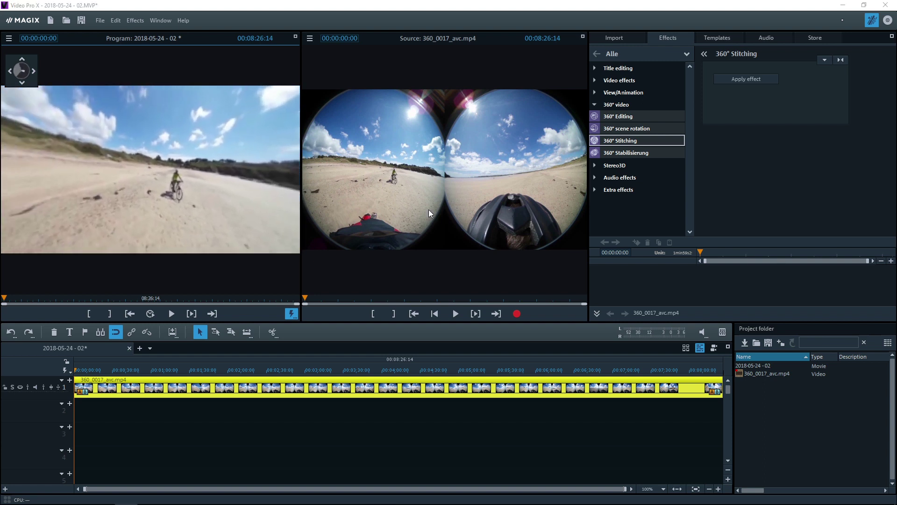
- Apply 360° Stitching with opening angle 212.61 and alignment 302.61, then play the clip back
left_click(751, 79)
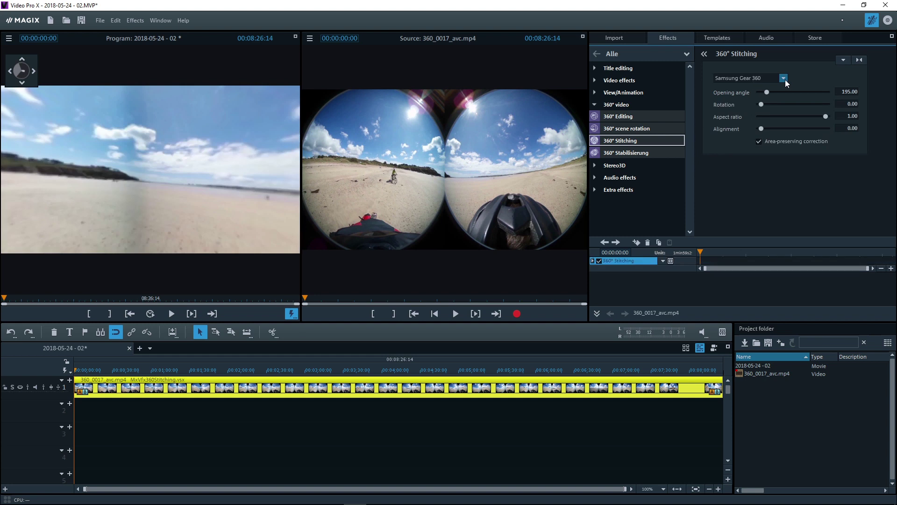
left_click(783, 79)
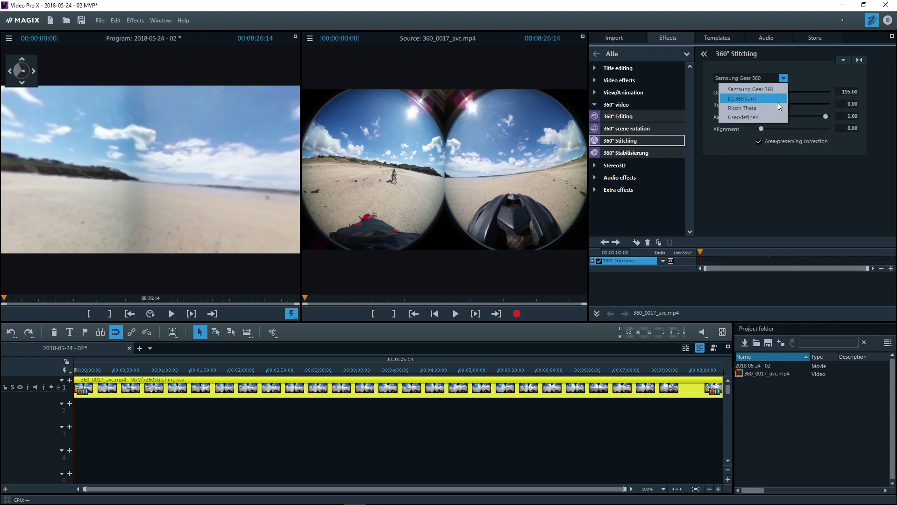
left_click(774, 164)
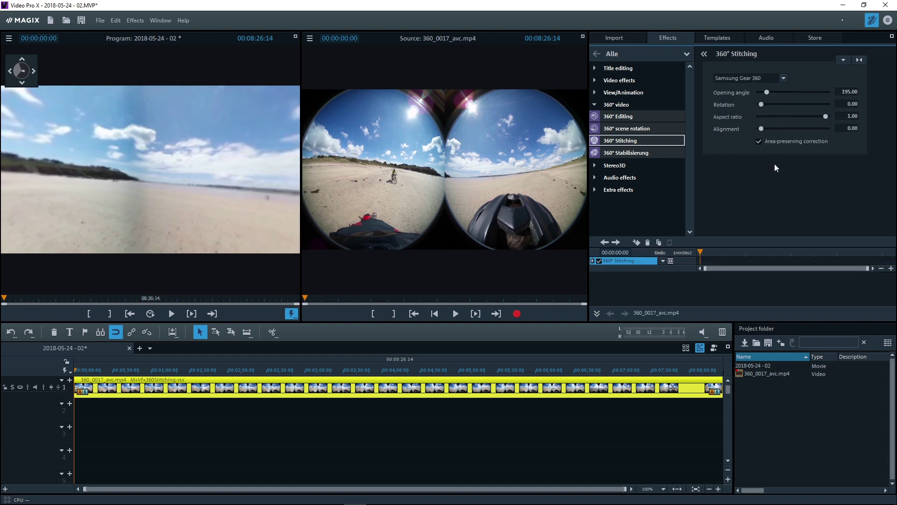
left_click_drag(209, 206, 200, 224)
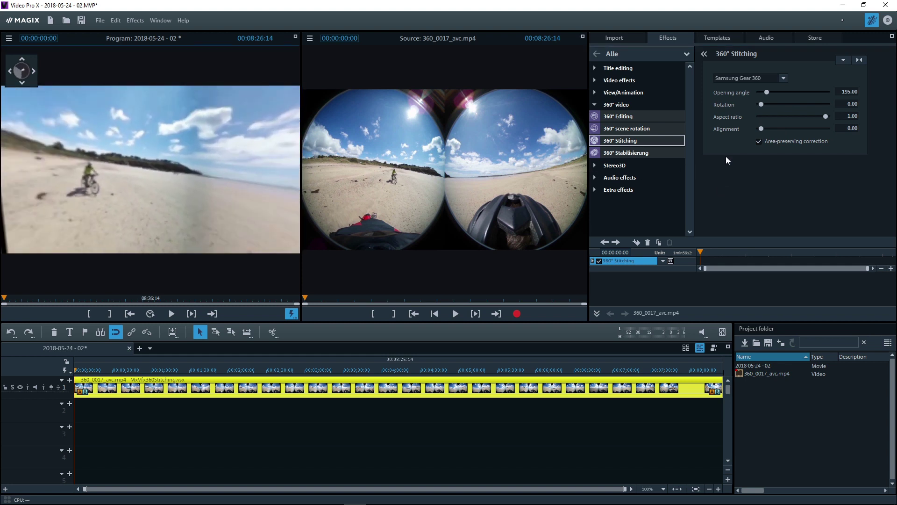
mouse_move(764, 91)
left_mouse_down()
mouse_move(776, 92)
mouse_move(761, 105)
left_mouse_up()
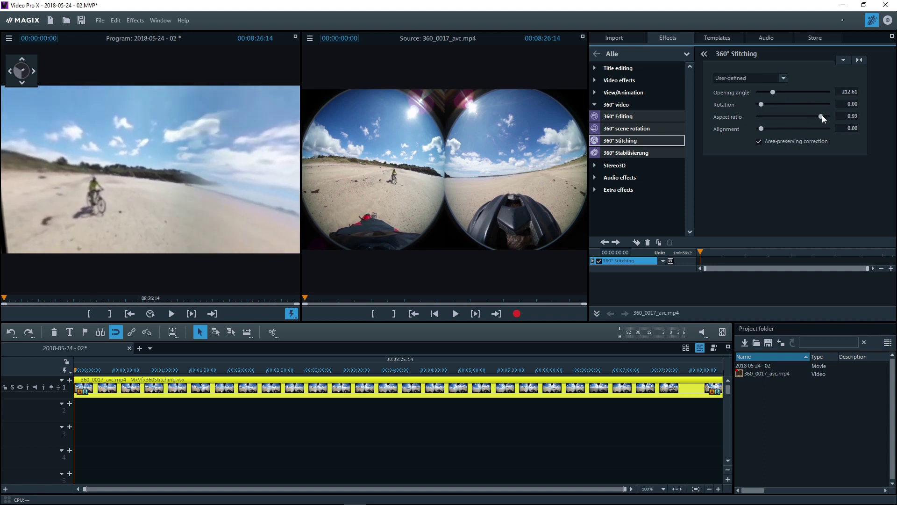
left_click_drag(767, 128, 814, 133)
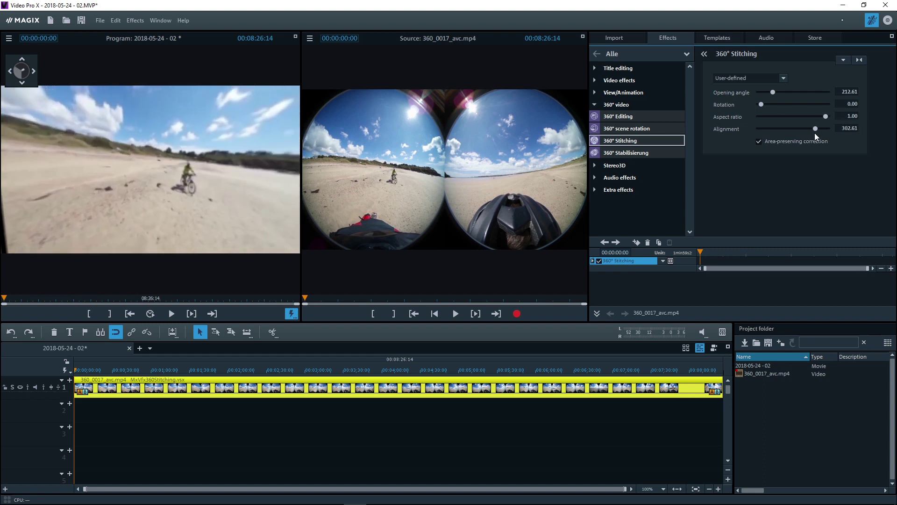
left_click(171, 314)
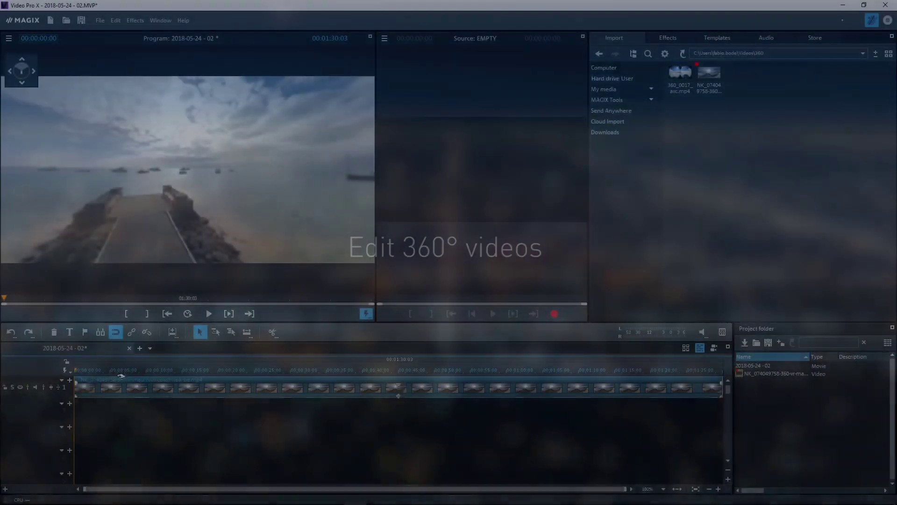
- Split the clip at 00:00:15:14, delete the first part, and move the rest to the start
left_click_drag(73, 369, 185, 369)
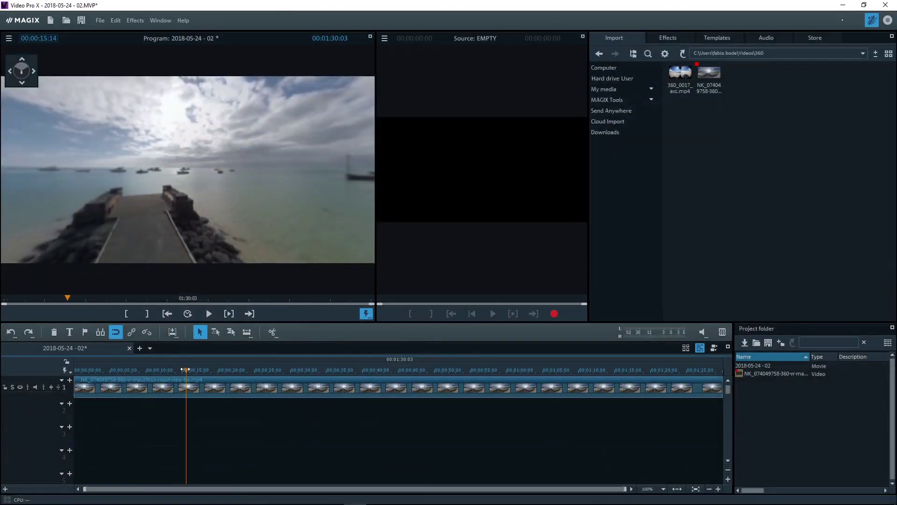
left_click(276, 333)
left_click(287, 348)
right_click(159, 389)
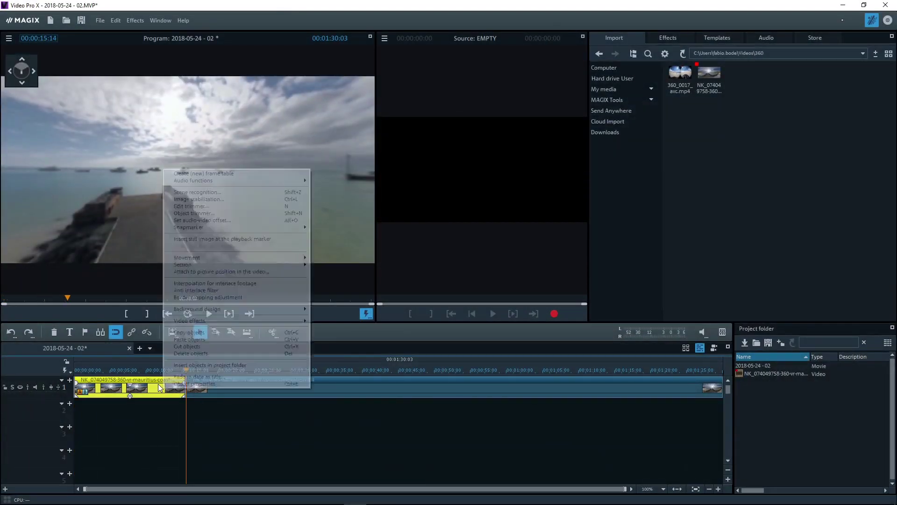
left_click(192, 357)
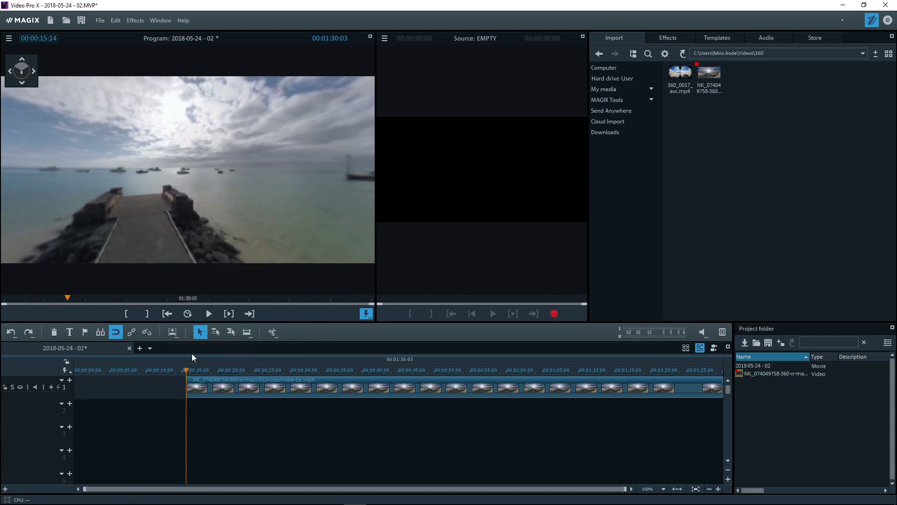
left_click(201, 378)
left_click_drag(254, 381, 141, 380)
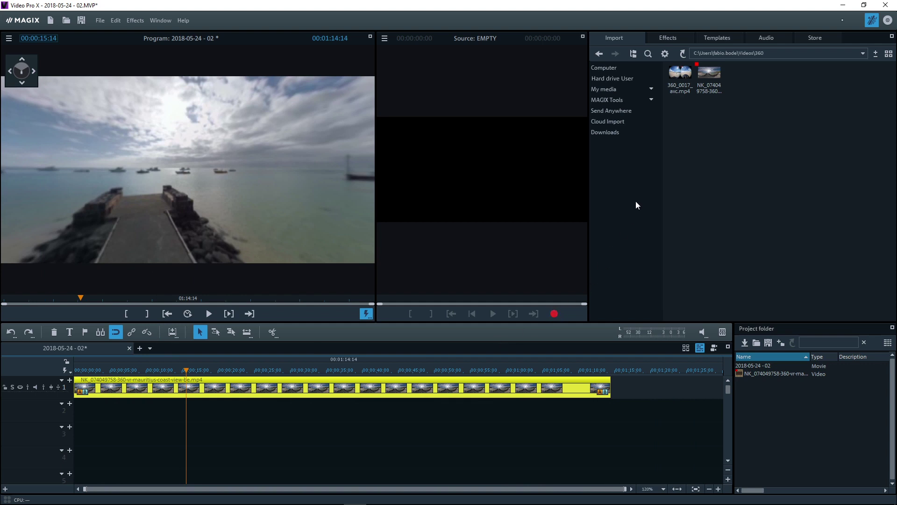
- Apply Brightness/Contrast to the beach clip with brightness 56 and contrast 68
left_click(674, 37)
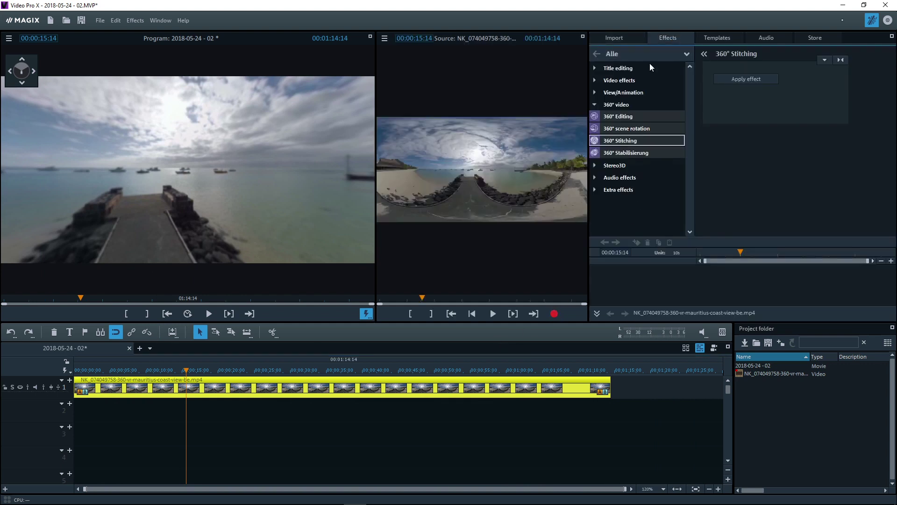
left_click(619, 80)
left_click(618, 93)
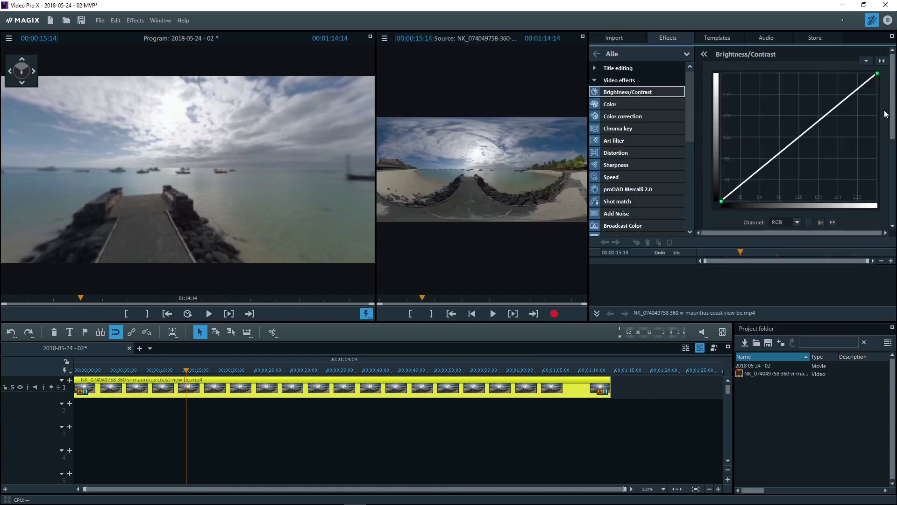
left_click_drag(892, 111, 892, 169)
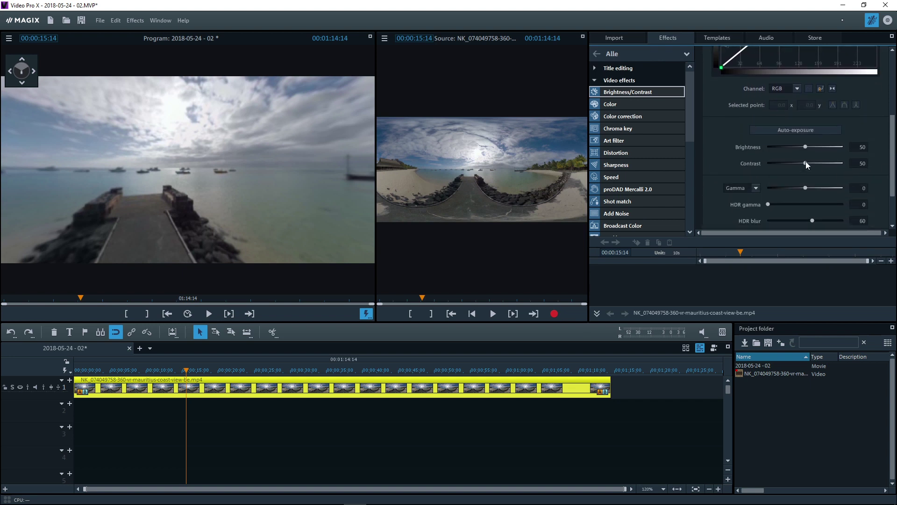
mouse_move(805, 161)
left_mouse_down()
mouse_move(818, 161)
mouse_move(810, 147)
left_mouse_up()
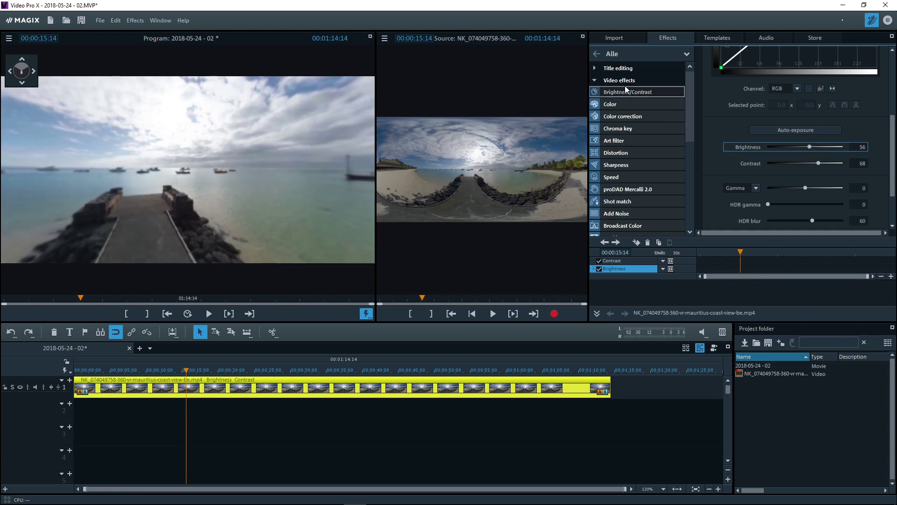
left_click(622, 68)
- Add a 'MAGIX HOLIDAY' title on track 3, enlarged to size 33 and set to bold
left_click(592, 94)
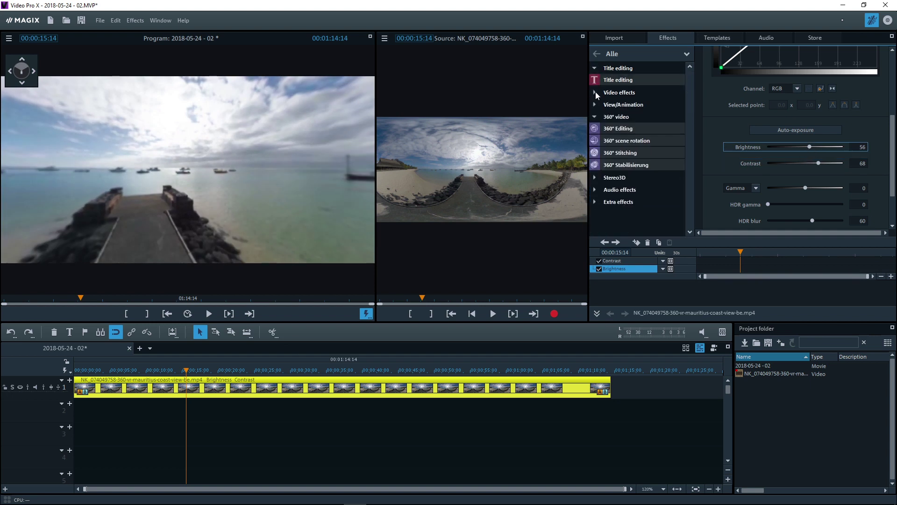
left_click(631, 79)
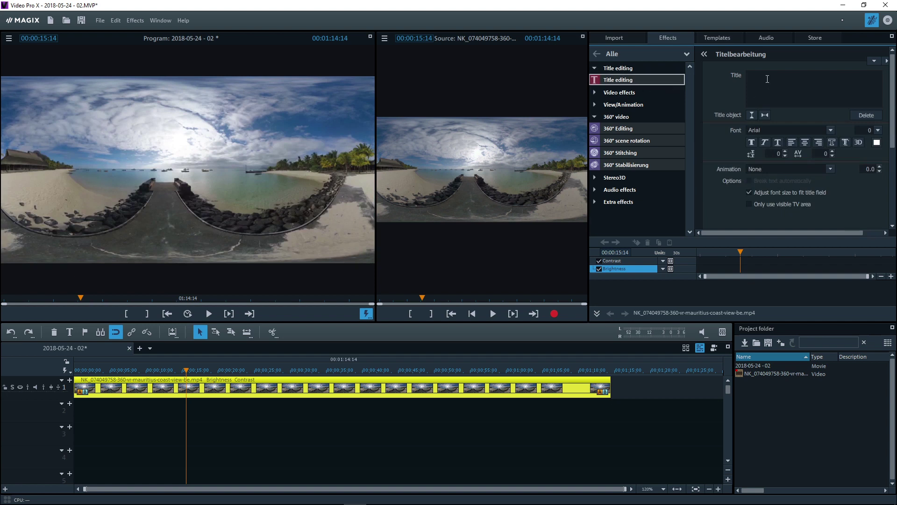
type("MAGIX HOLIDAY")
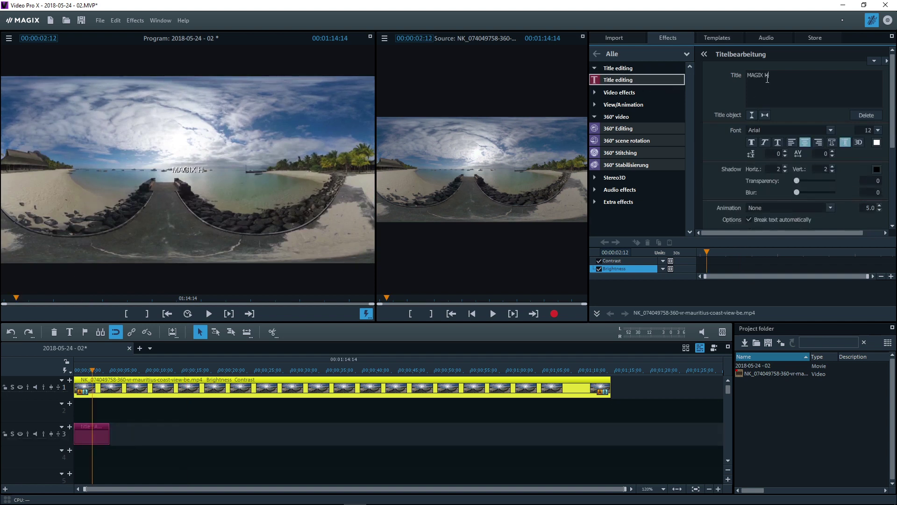
left_click(205, 173)
left_click_drag(246, 174, 308, 134)
left_click(751, 143)
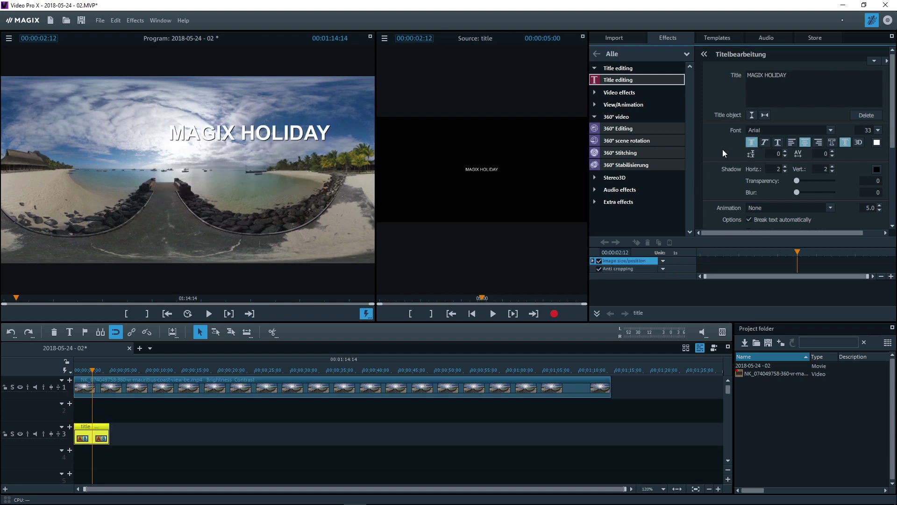
- Switch the preview to 360° View, look up toward the sky, and show the title's 360° Editing settings
left_click(8, 38)
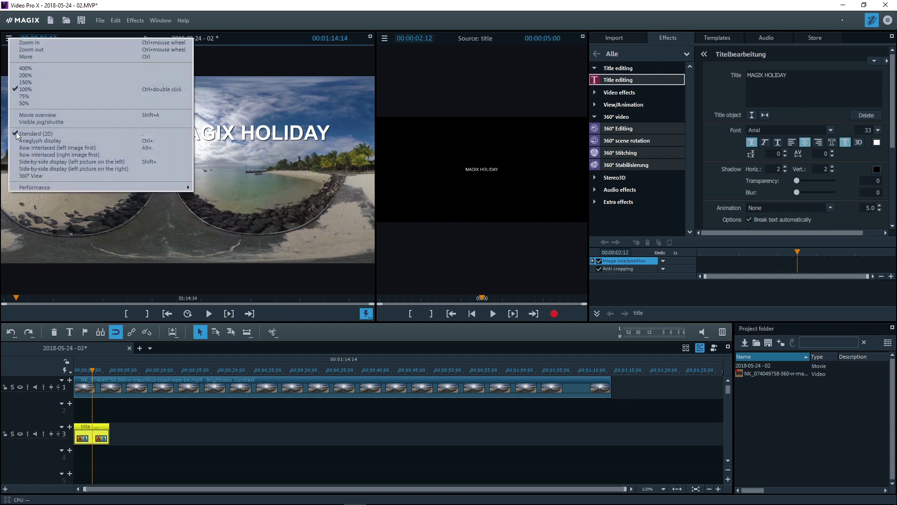
left_click(23, 171)
left_click_drag(259, 135, 237, 181)
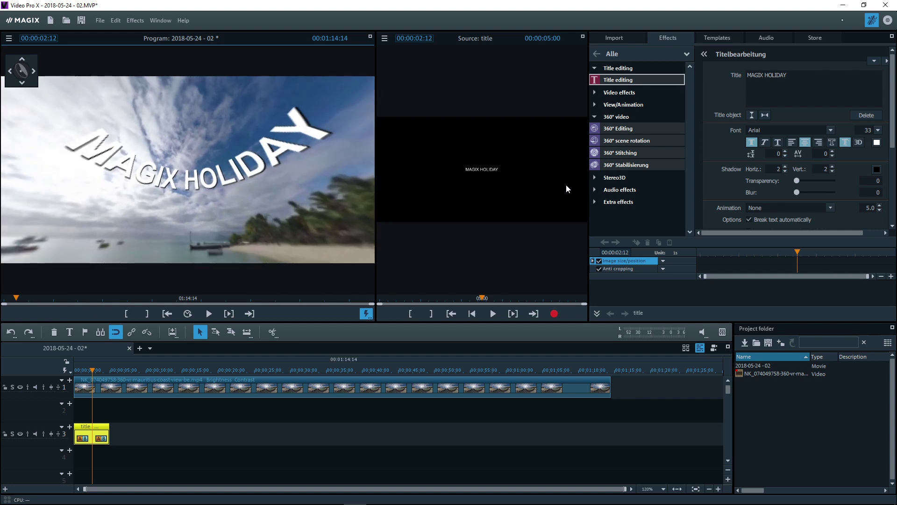
left_click(618, 128)
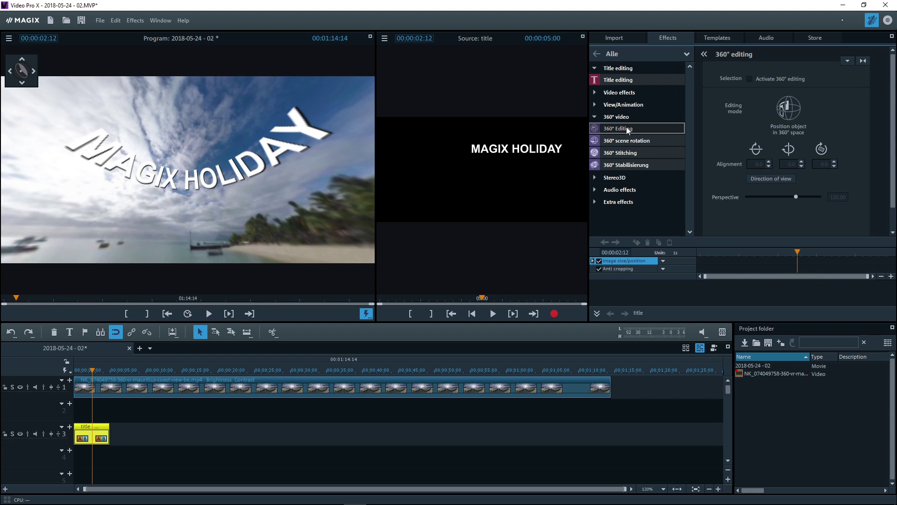
- Activate 360° editing for the title and set its first alignment to 7.0, viewing the pier
left_click(750, 78)
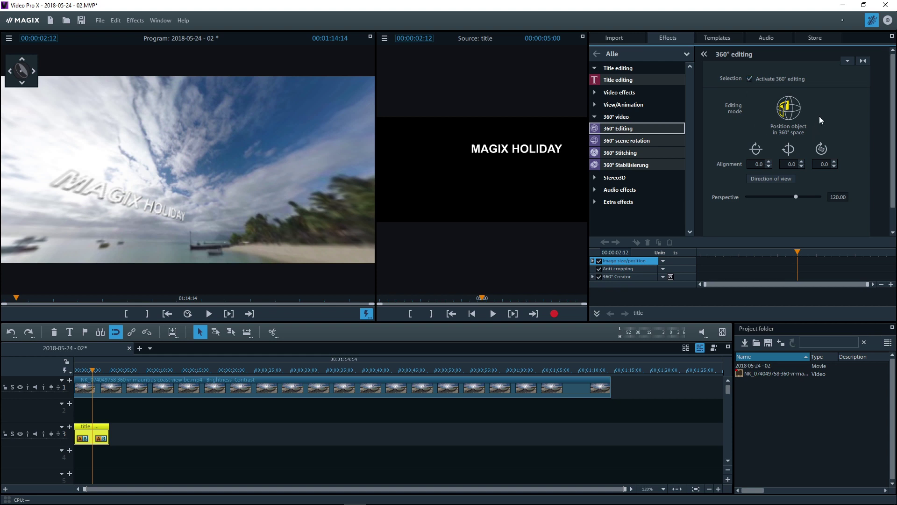
left_click(768, 166)
left_click(768, 162)
left_click(769, 162)
left_click_drag(224, 187, 351, 147)
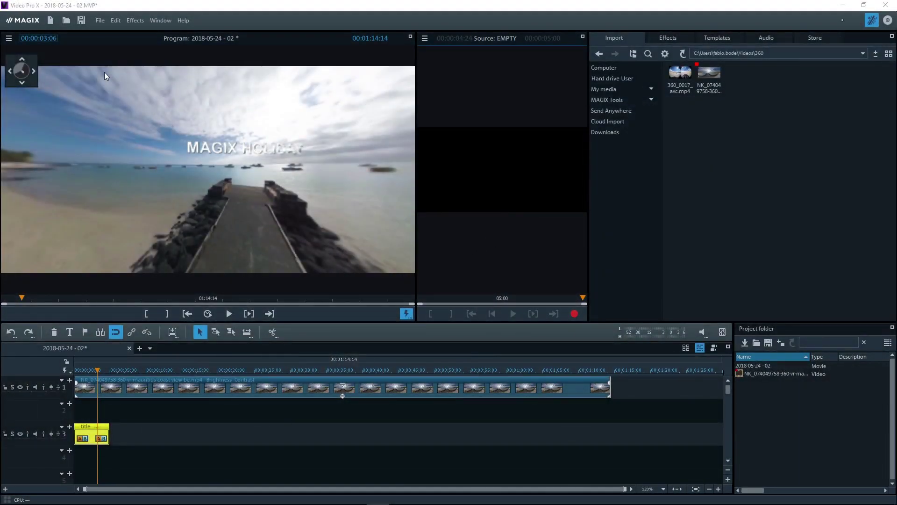
- Export the movie as MPEG-4 at 1280x720 resolution and start the export
left_click(98, 21)
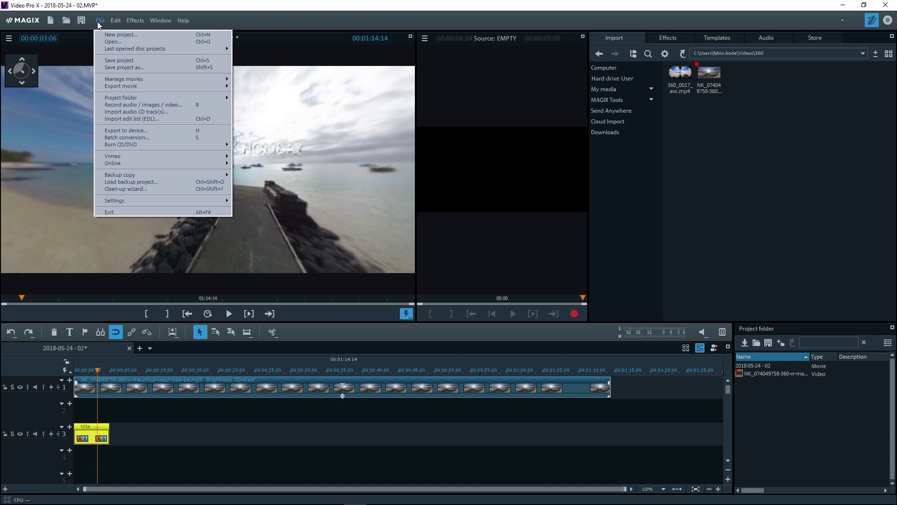
mouse_move(159, 85)
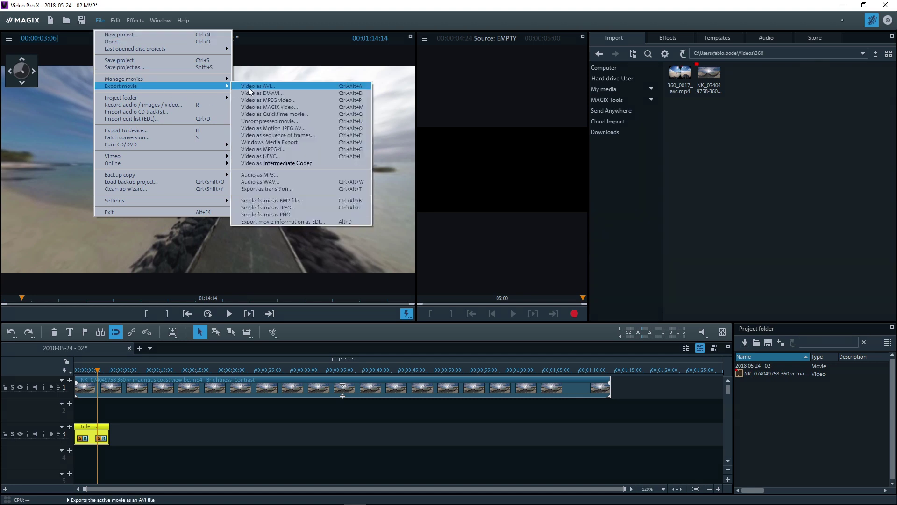
left_click(279, 149)
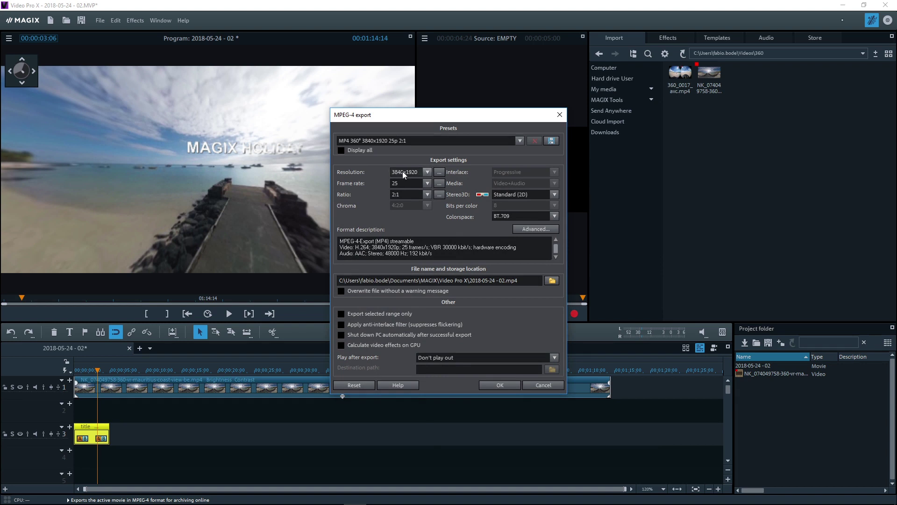
left_click(427, 172)
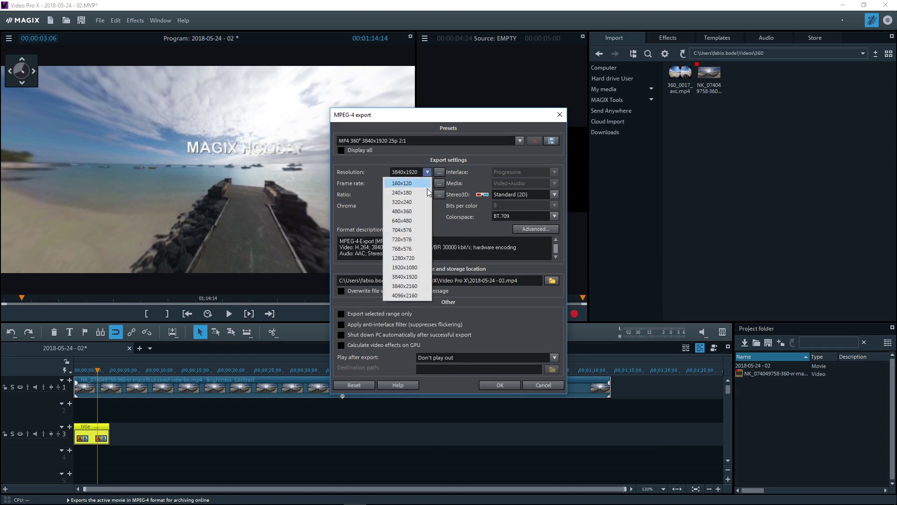
left_click(405, 257)
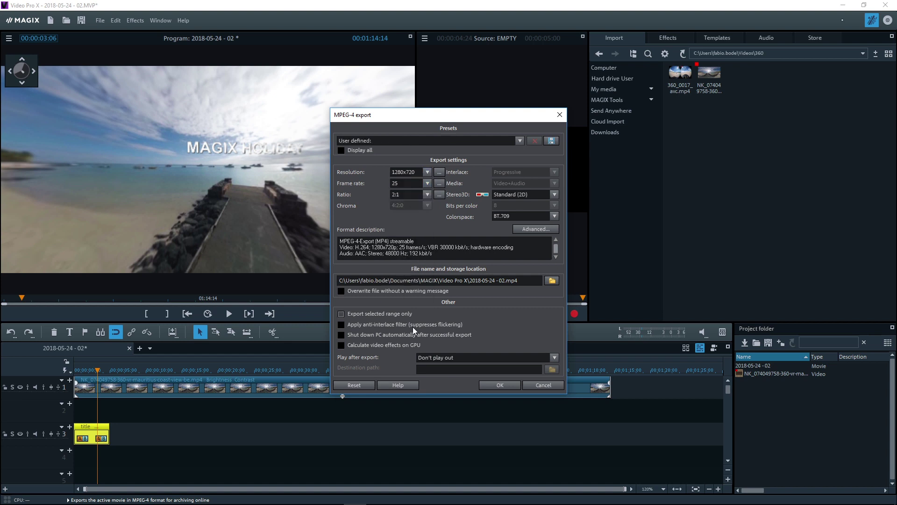
left_click(498, 384)
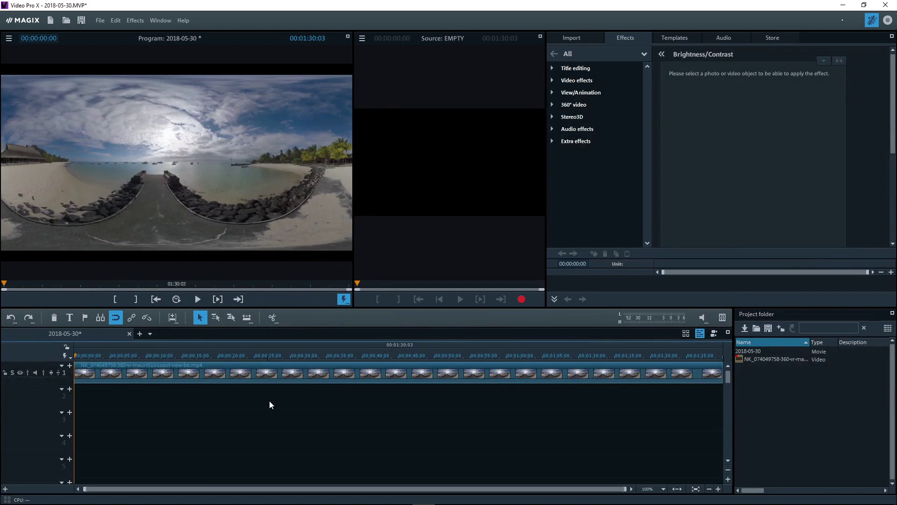
- Select the Mauritius beach clip and expand the 360° video effects category
left_click(317, 372)
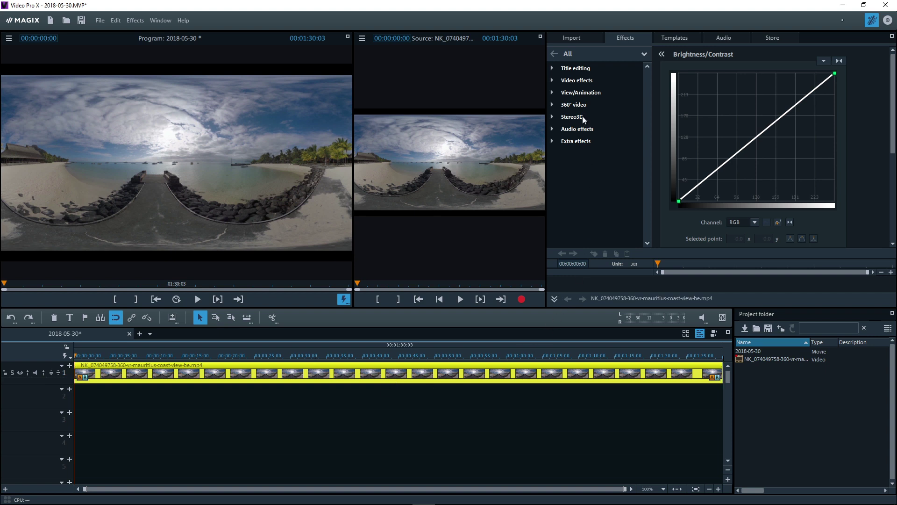
left_click(552, 105)
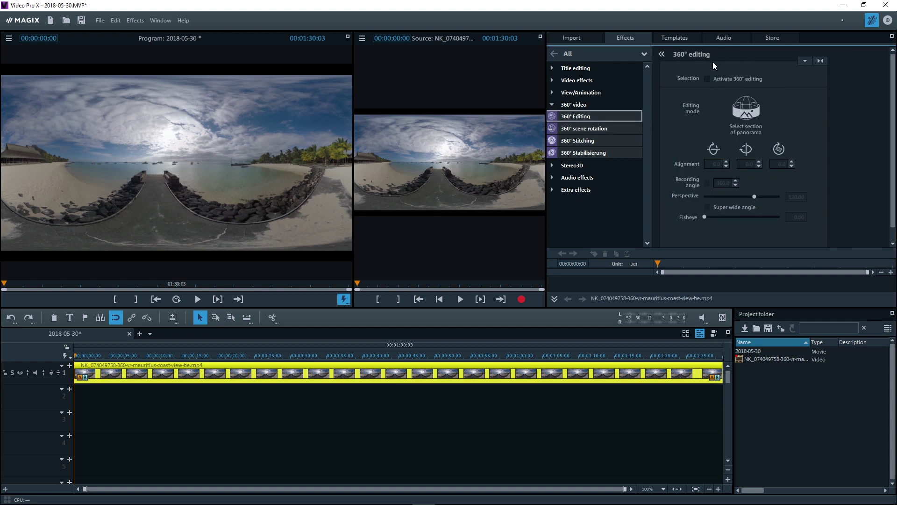
- Activate 360° editing with alignment -44.0 toward the pier, and show the 360° Panorama keyframe tracks
left_click(707, 79)
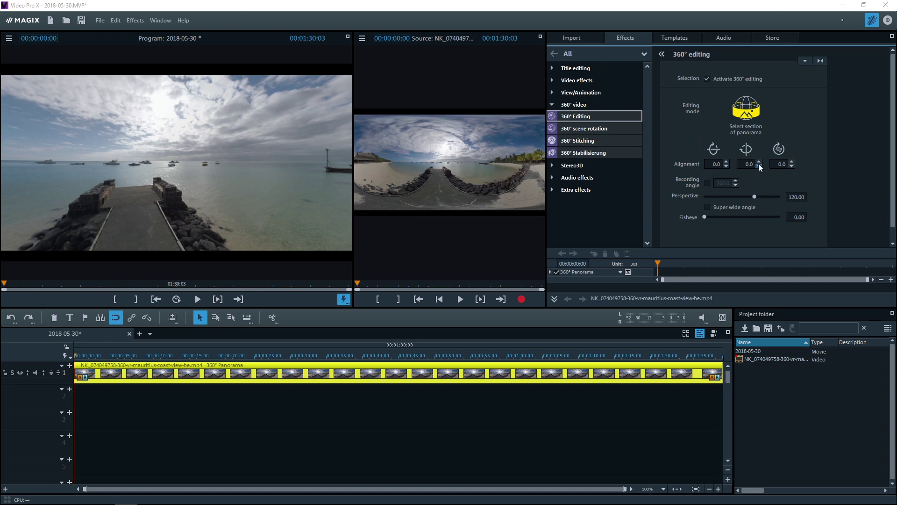
left_click_drag(758, 163, 758, 167)
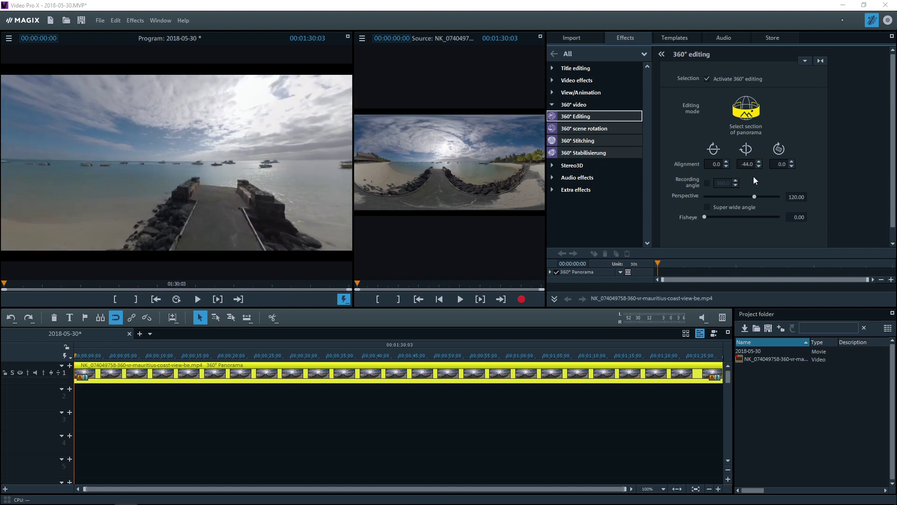
left_click_drag(645, 307, 648, 334)
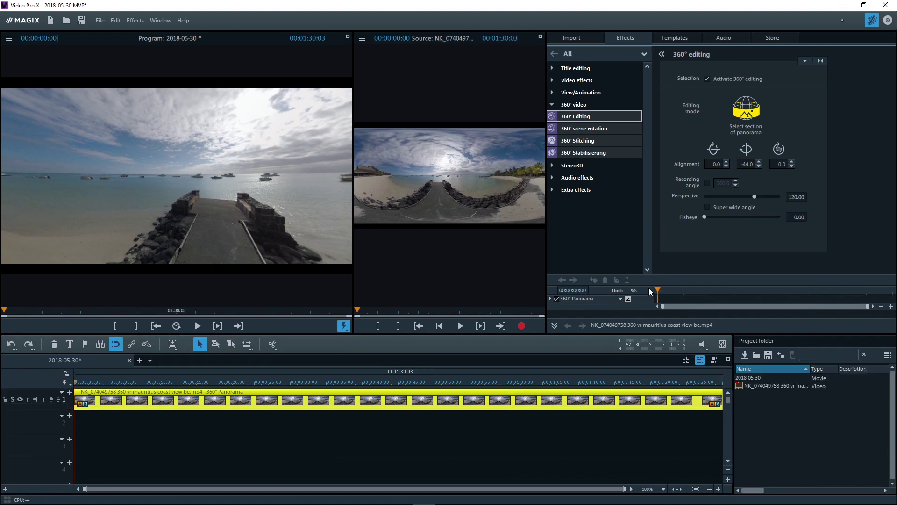
left_click_drag(649, 280, 648, 236)
left_click(550, 247)
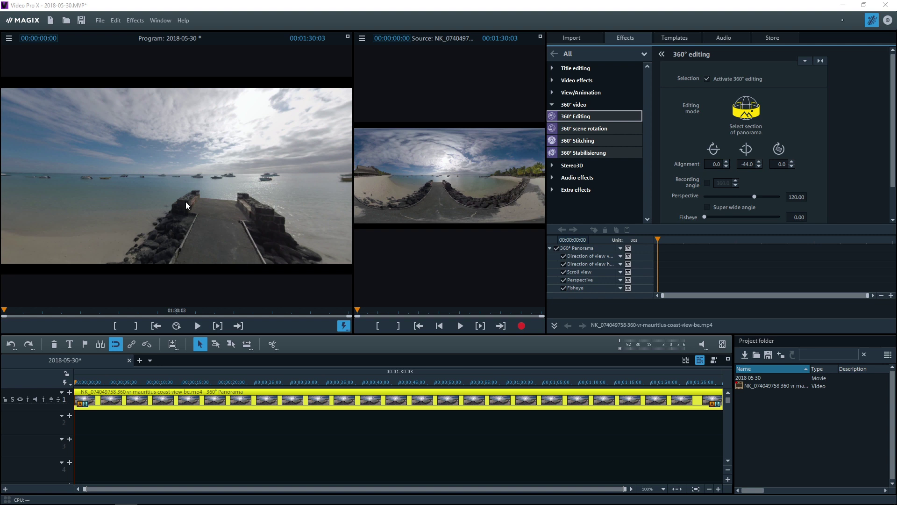
- Open the Video as MPEG-4 export dialog from File > Export movie
left_click(100, 21)
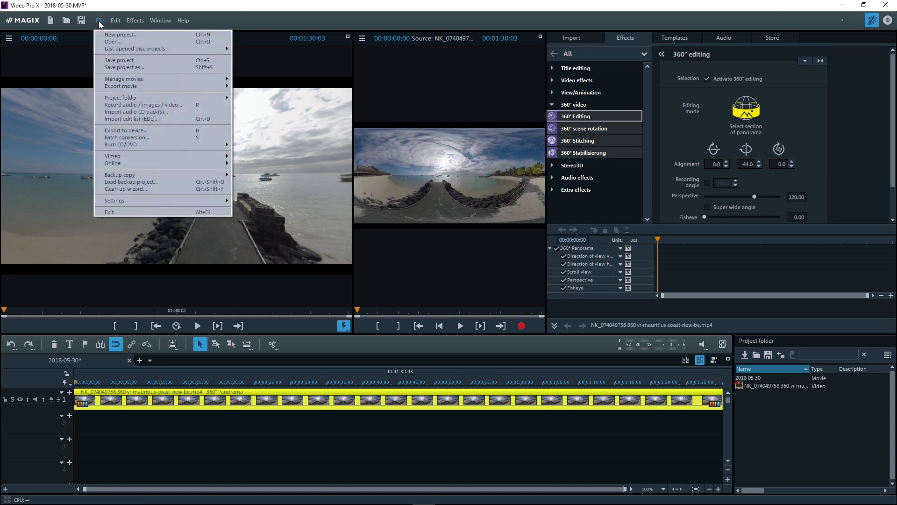
mouse_move(125, 85)
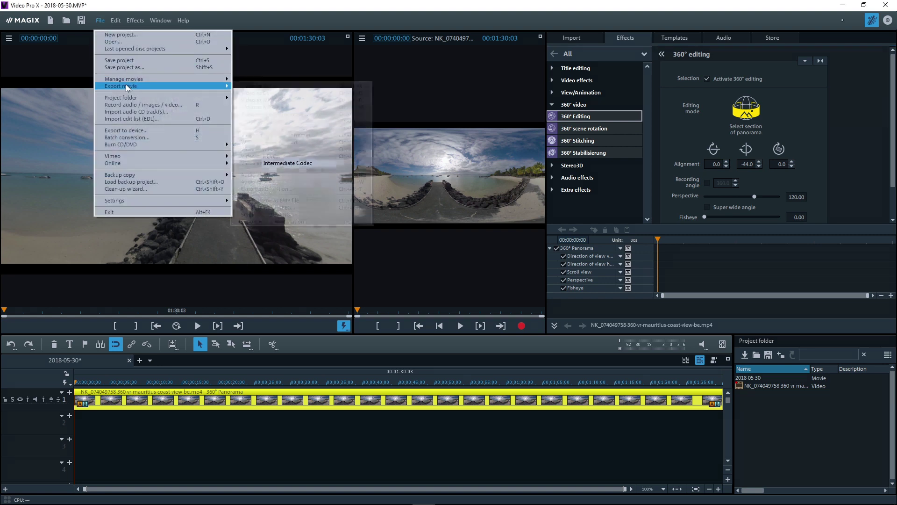
left_click(288, 149)
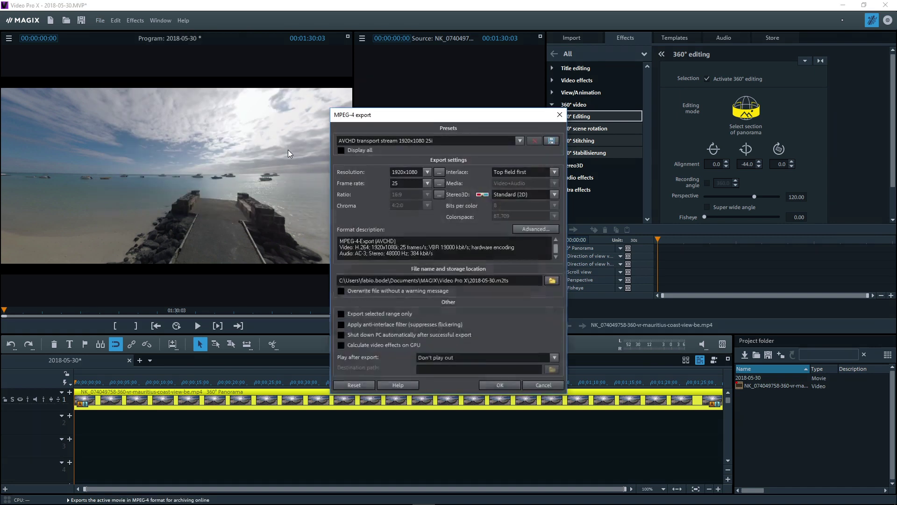